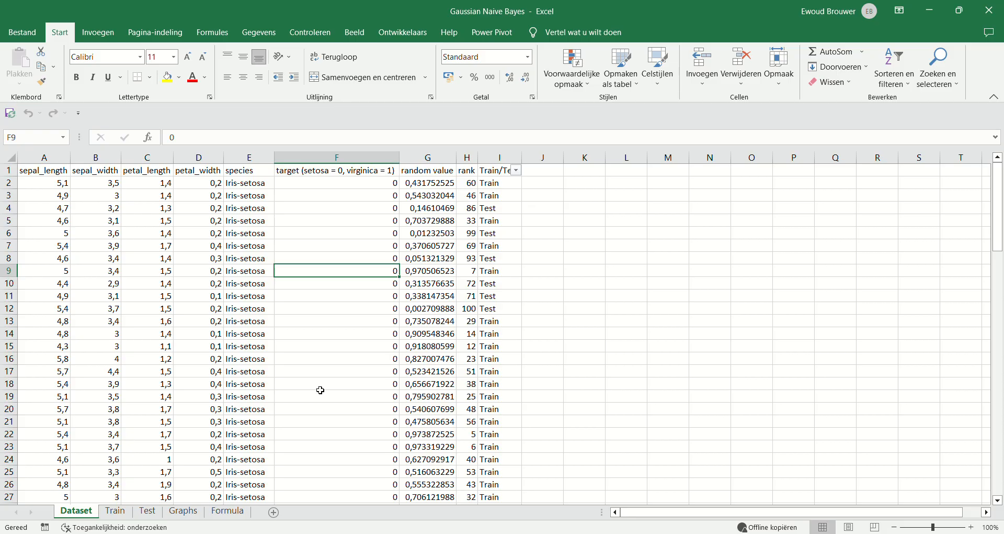
# - Examine the Dataset sheet's setosa and virginica rows, including the species, target, random value, rank and Train/Test columns
pyautogui.scroll(-8, 277, 387)
pyautogui.scroll(-10, 283, 379)
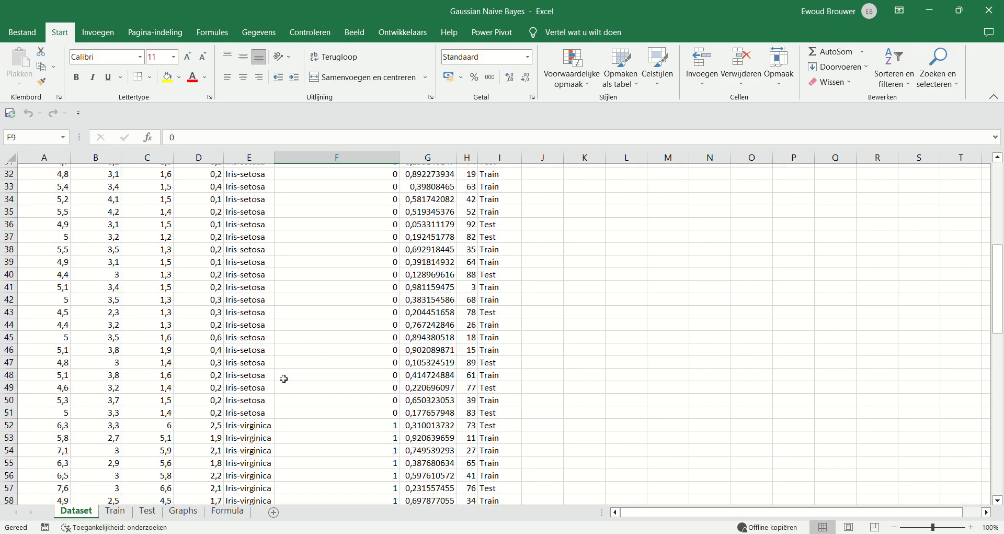
pyautogui.scroll(3, 256, 348)
pyautogui.scroll(16, 257, 348)
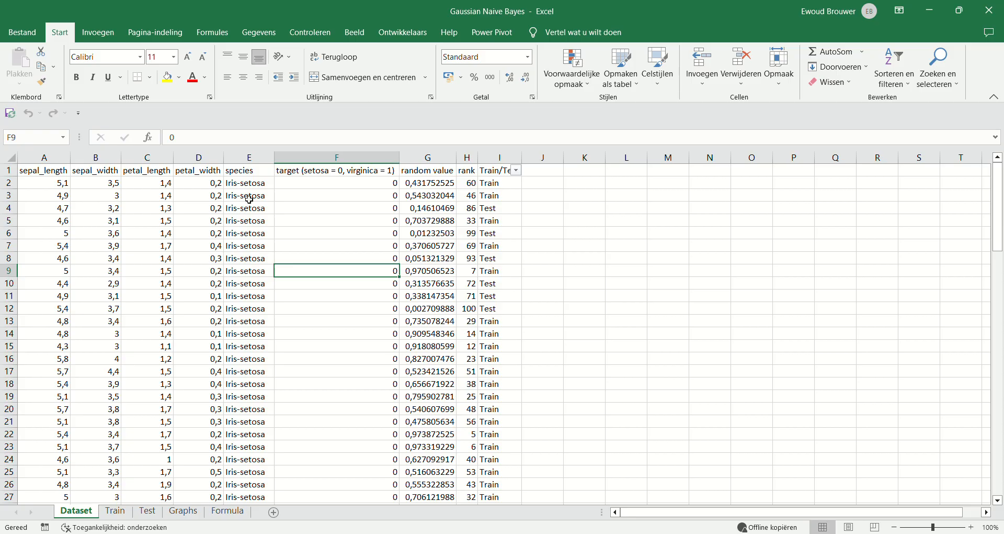
pyautogui.scroll(-17, 264, 365)
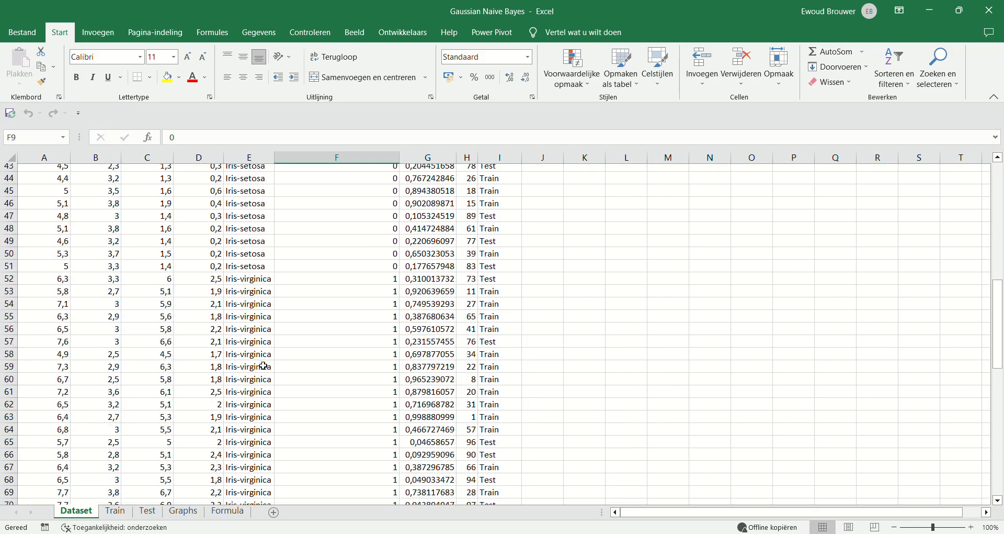
pyautogui.scroll(17, 256, 328)
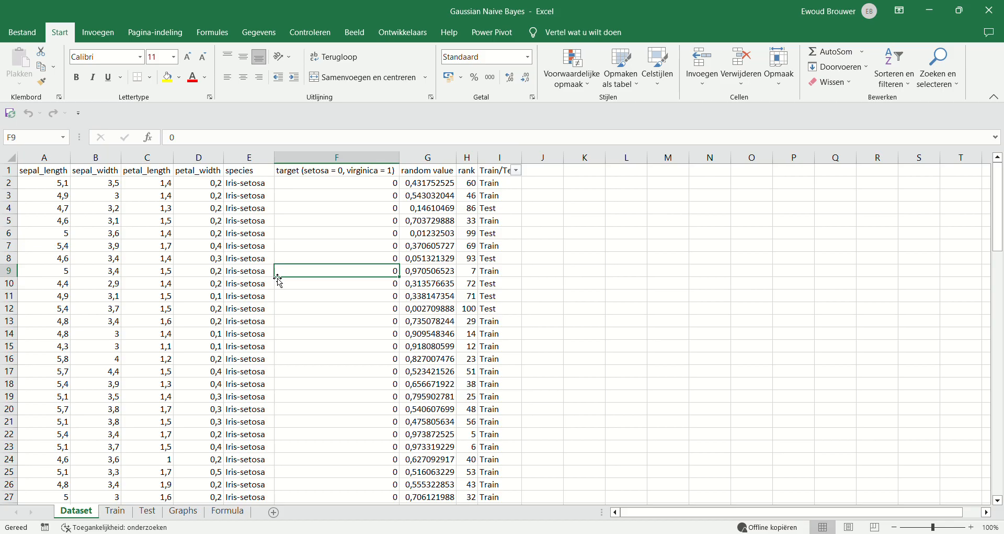
pyautogui.scroll(-8, 395, 344)
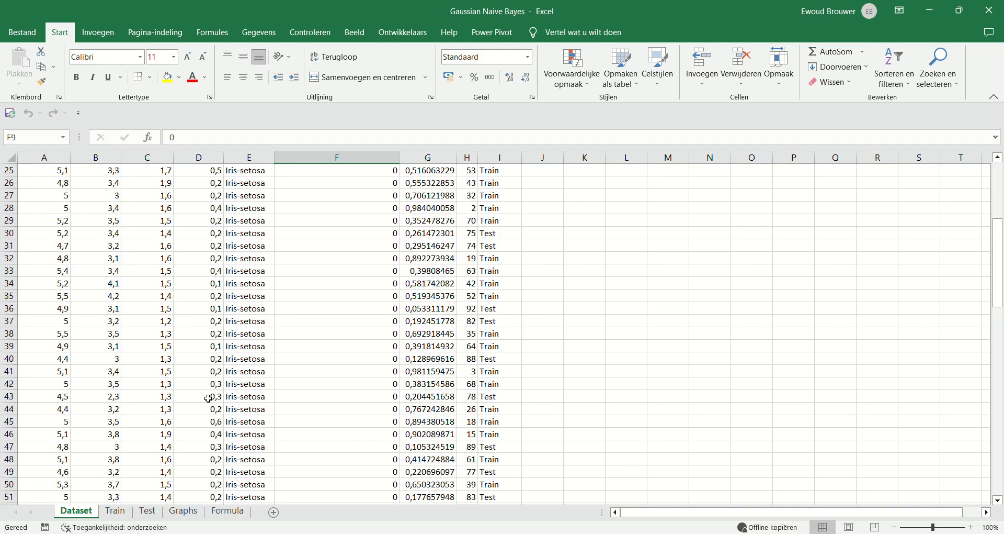
pyautogui.scroll(-17, 208, 398)
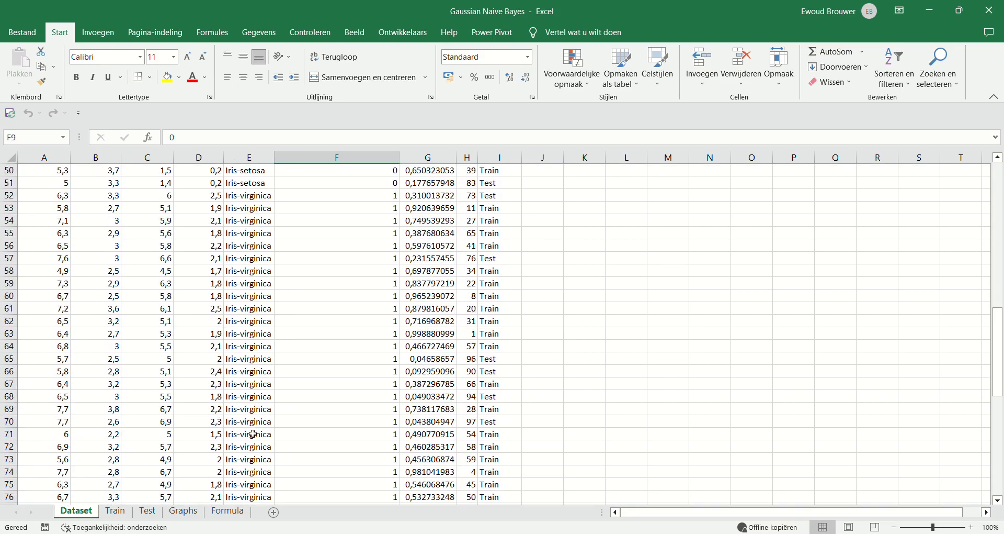
pyautogui.scroll(-3, 228, 395)
pyautogui.scroll(20, 228, 327)
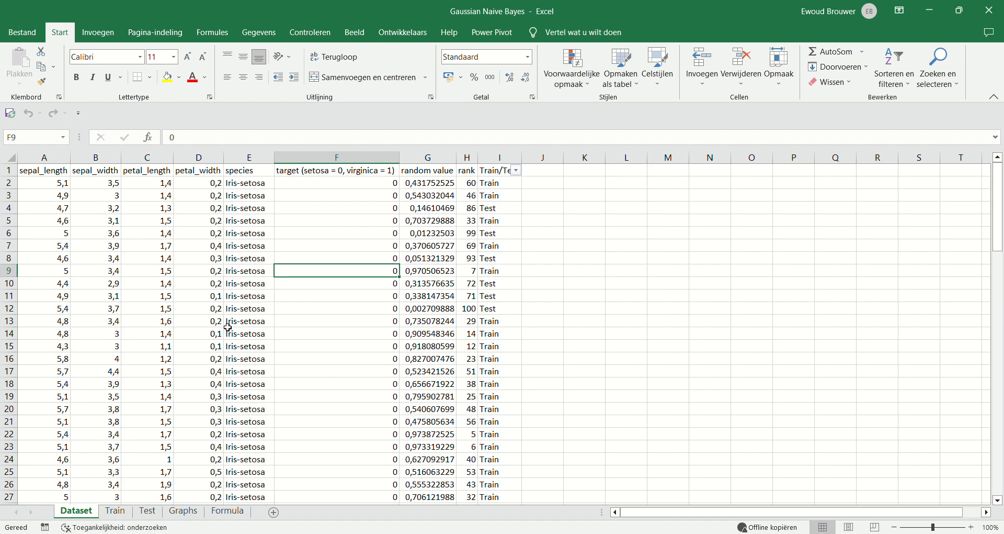
# - On the Train sheet, inspect the μ sepal_length formulas for the first setosa row (J2) and first virginica row (J37)
pyautogui.click(123, 515)
pyautogui.hscroll(-6, 204, 411)
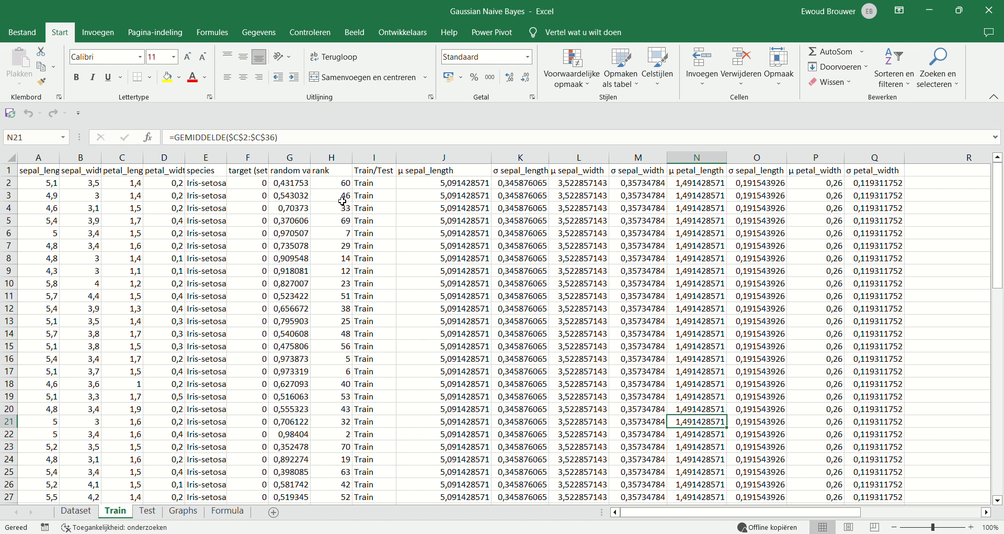
pyautogui.click(446, 184)
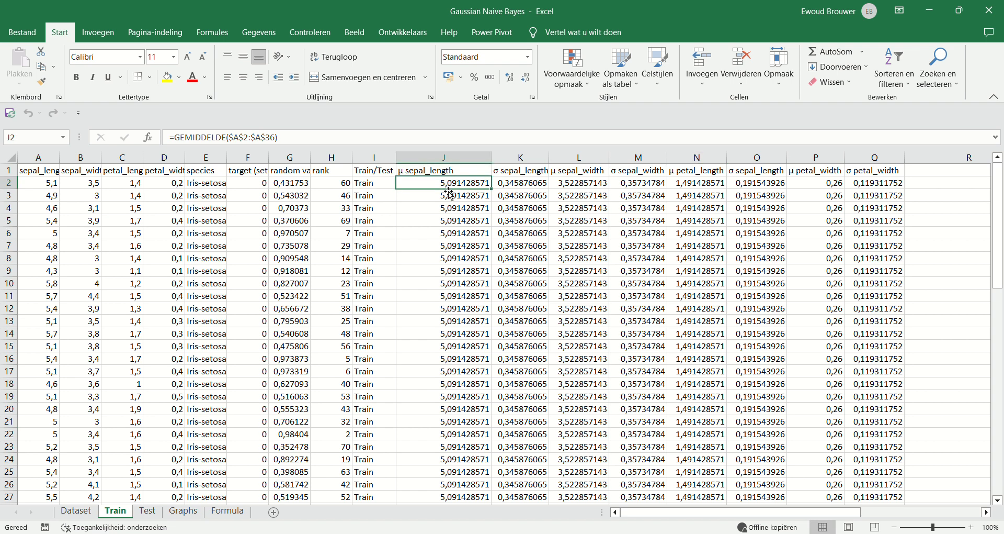
pyautogui.scroll(-6, 428, 363)
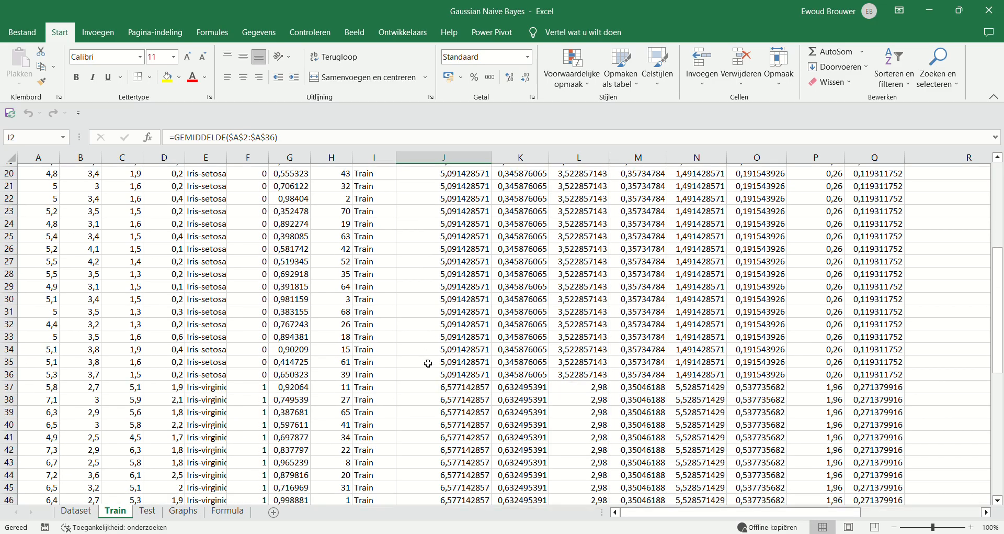
pyautogui.scroll(-4, 427, 363)
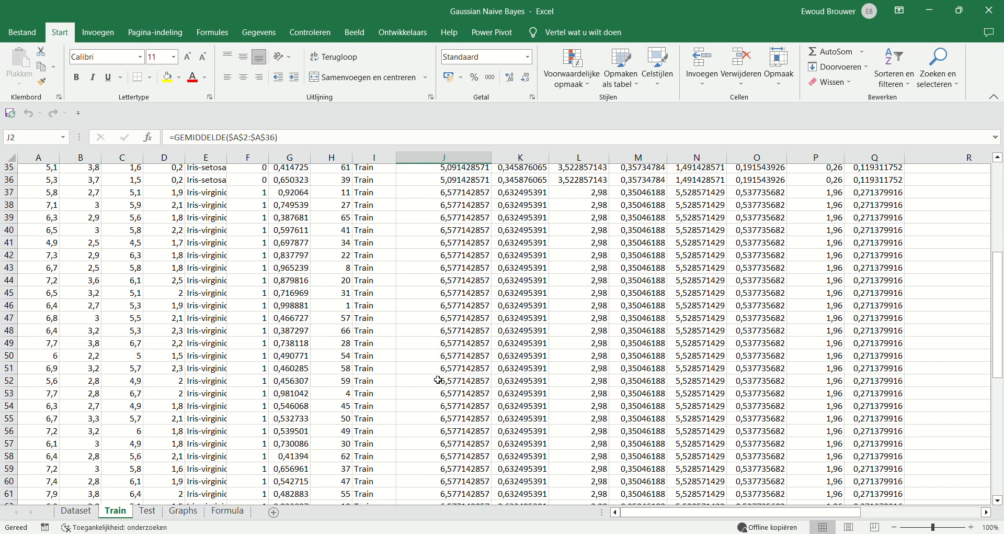
pyautogui.click(425, 224)
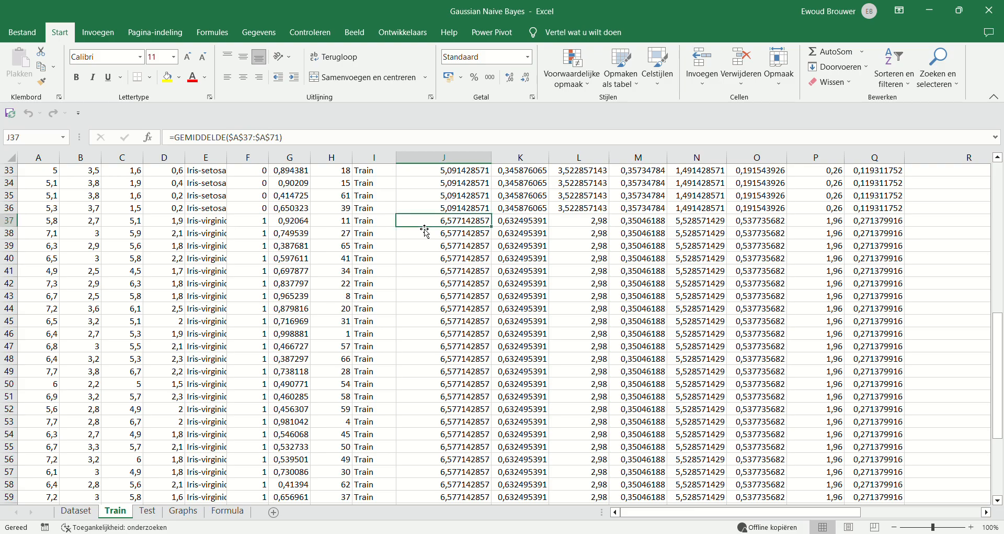
# - Check the species in E37 and compare the mean and standard deviation columns between the setosa and virginica training rows
pyautogui.press('Left')
pyautogui.press('Left')
pyautogui.press('Left')
pyautogui.press('Left')
pyautogui.press('Left')
pyautogui.scroll(7, 428, 236)
pyautogui.scroll(4, 428, 237)
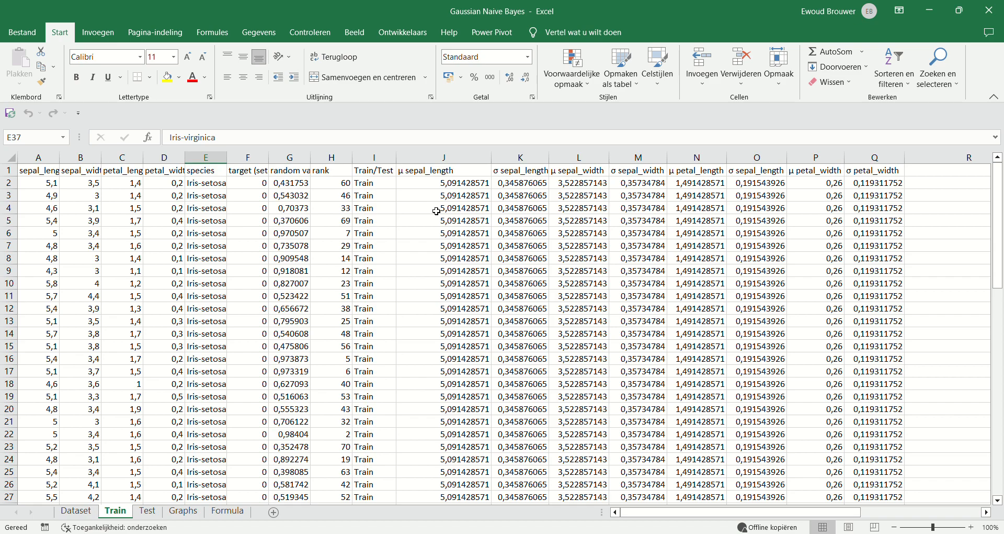
pyautogui.scroll(-5, 437, 210)
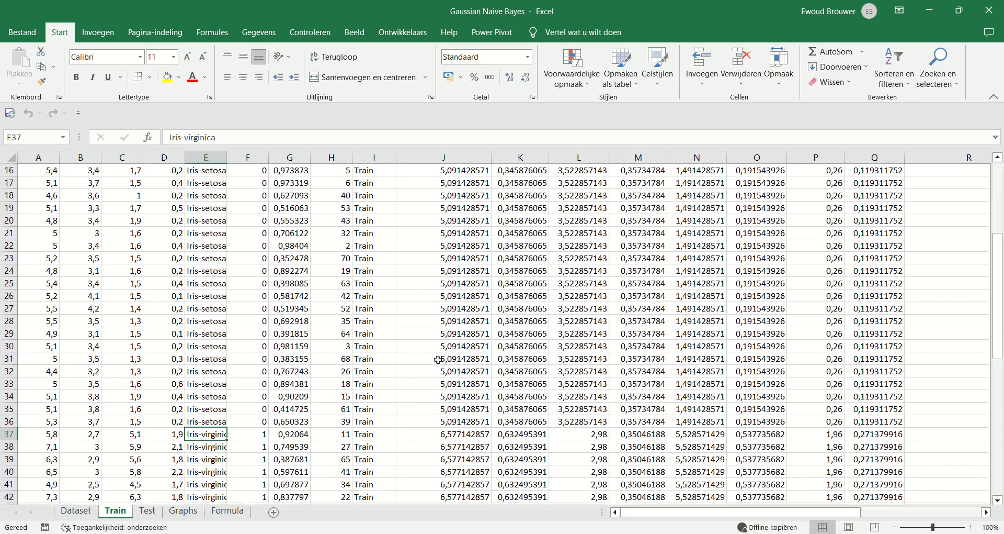
pyautogui.scroll(4, 422, 359)
pyautogui.scroll(1, 419, 359)
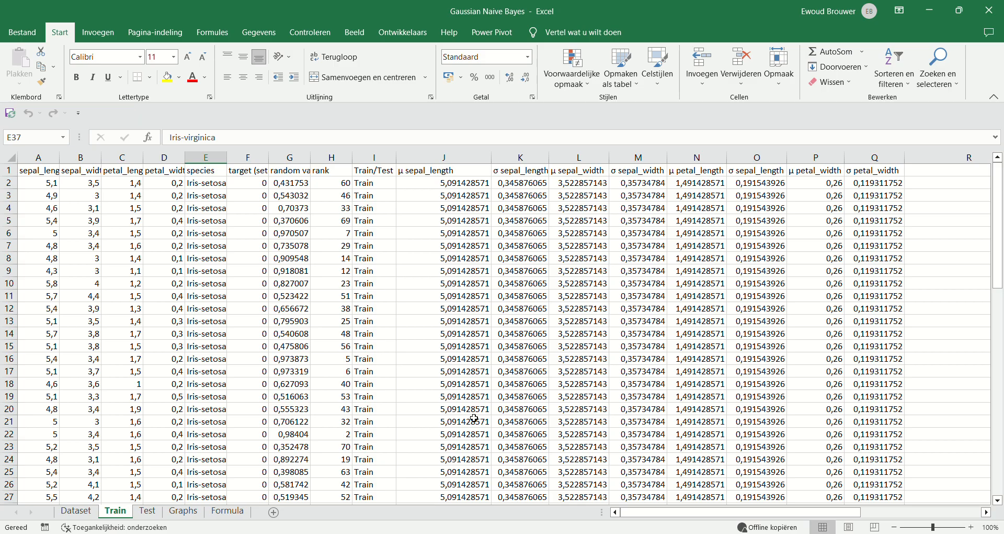
# - View the sepal length distribution chart on the Graphs sheet, and inspect the Test sheet's likelihood formula in J2 with its input A2
pyautogui.click(189, 514)
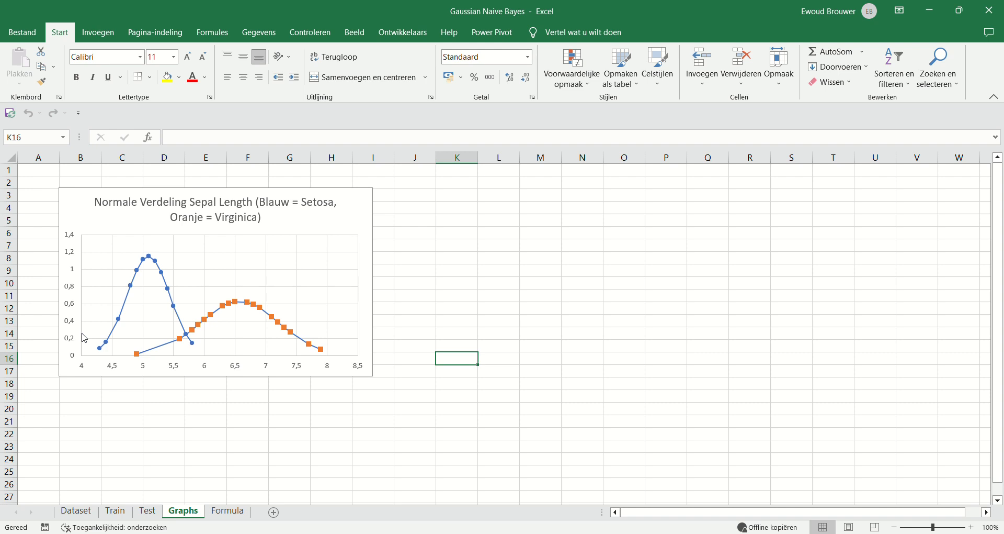
pyautogui.click(148, 512)
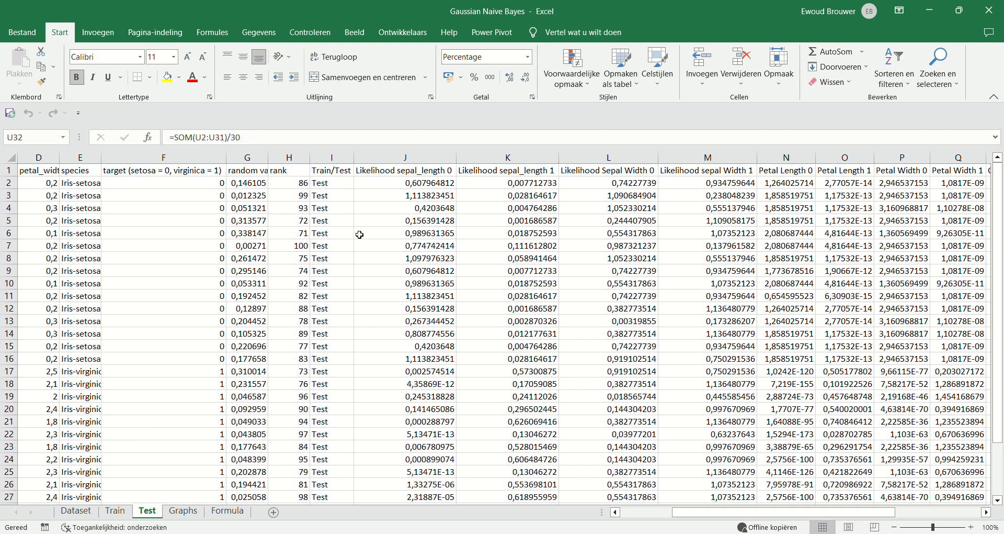
pyautogui.click(393, 185)
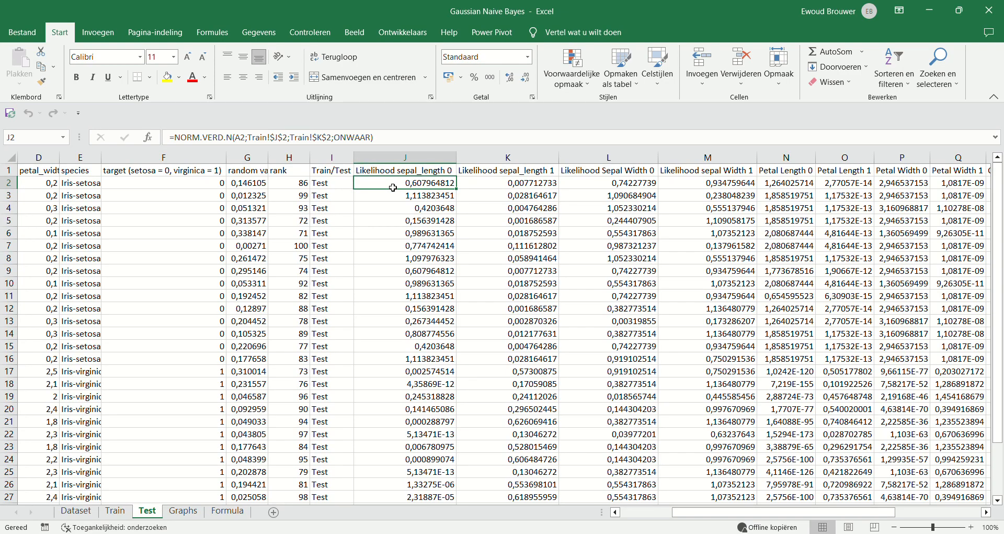
pyautogui.hscroll(-3, 393, 187)
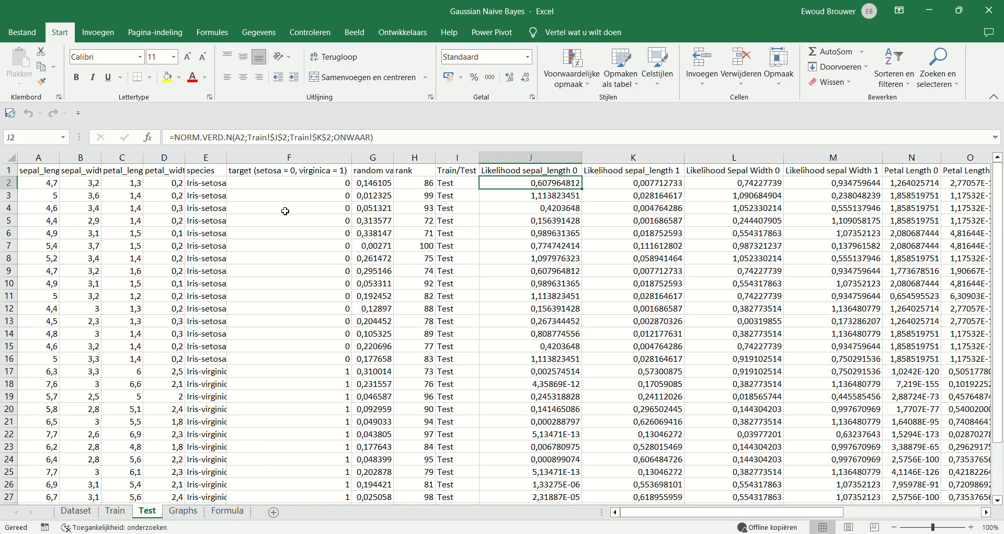
pyautogui.click(40, 184)
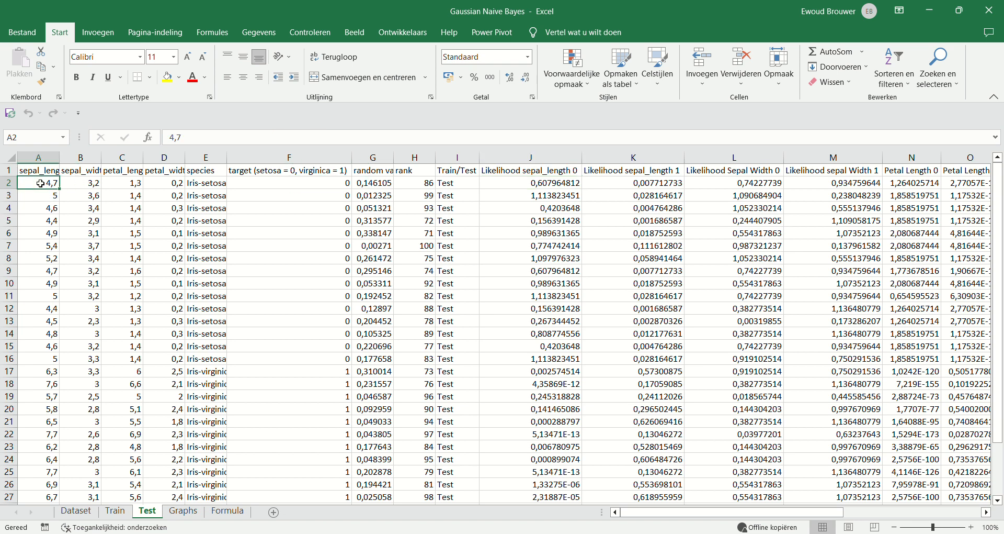
pyautogui.click(498, 189)
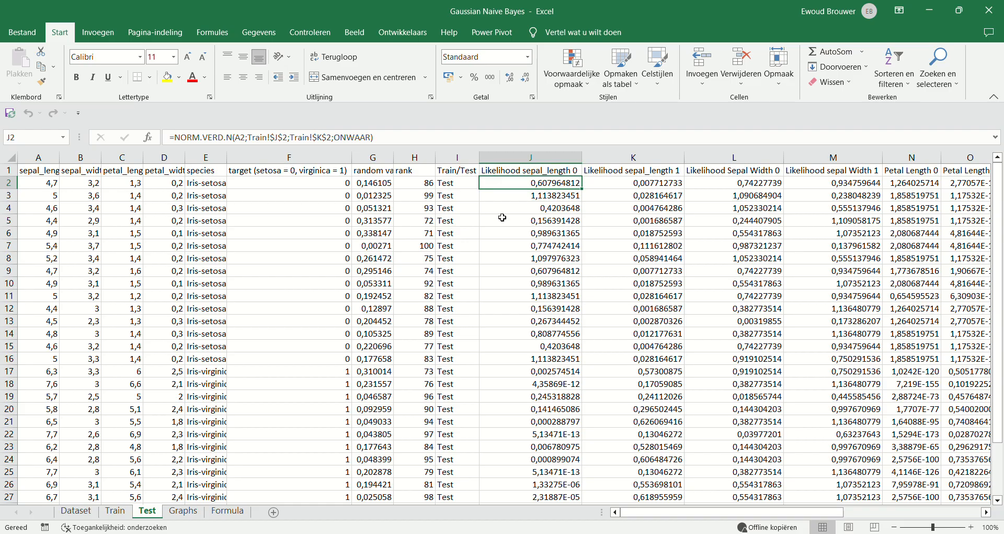
# - View the normal density equation on the Formula sheet and return to the likelihood formula in J2 of the Test sheet
pyautogui.click(238, 516)
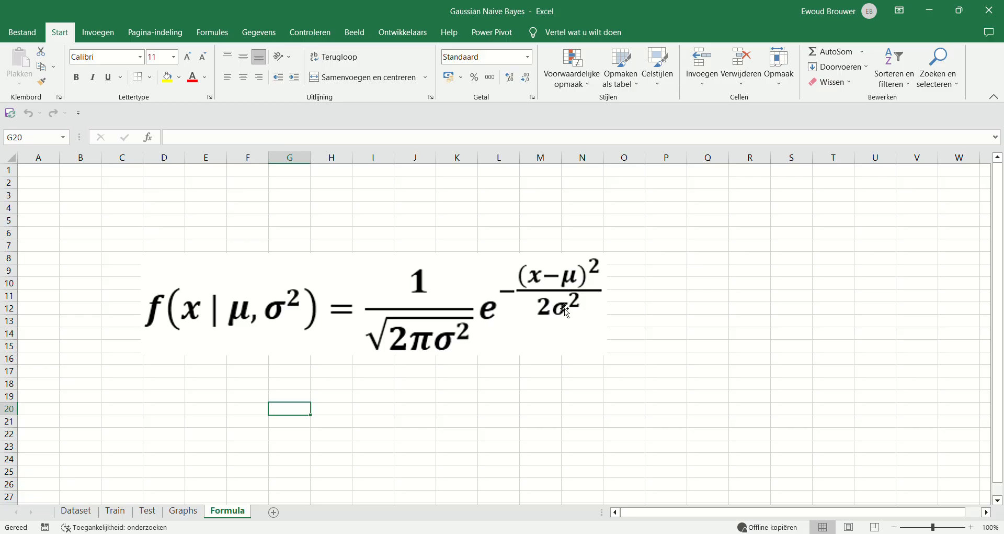
pyautogui.click(146, 515)
pyautogui.click(562, 209)
pyautogui.click(557, 196)
pyautogui.click(553, 187)
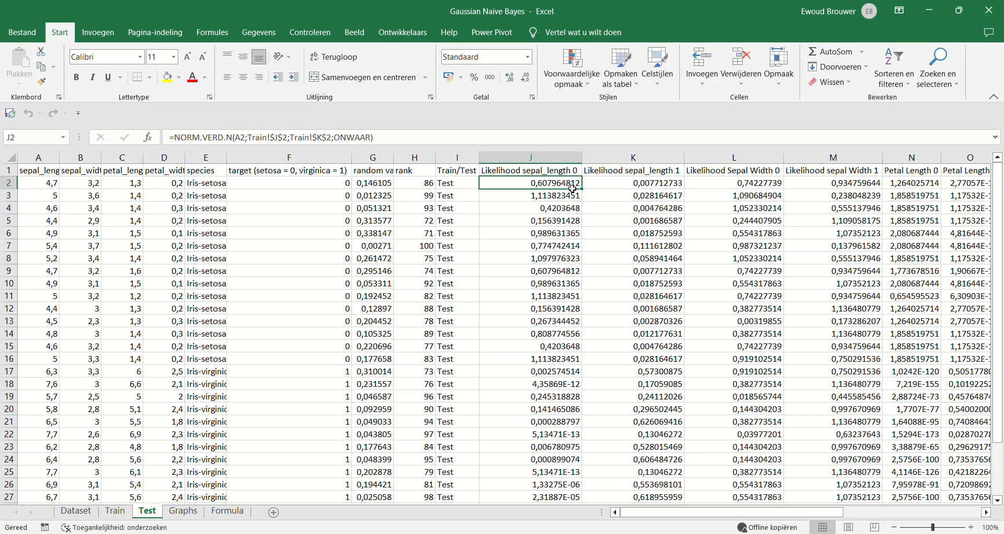
# - Compare the first test flower's values in A2:E2 with its class 0 and class 1 sepal length likelihood formulas in J2 and K2
pyautogui.click(40, 187)
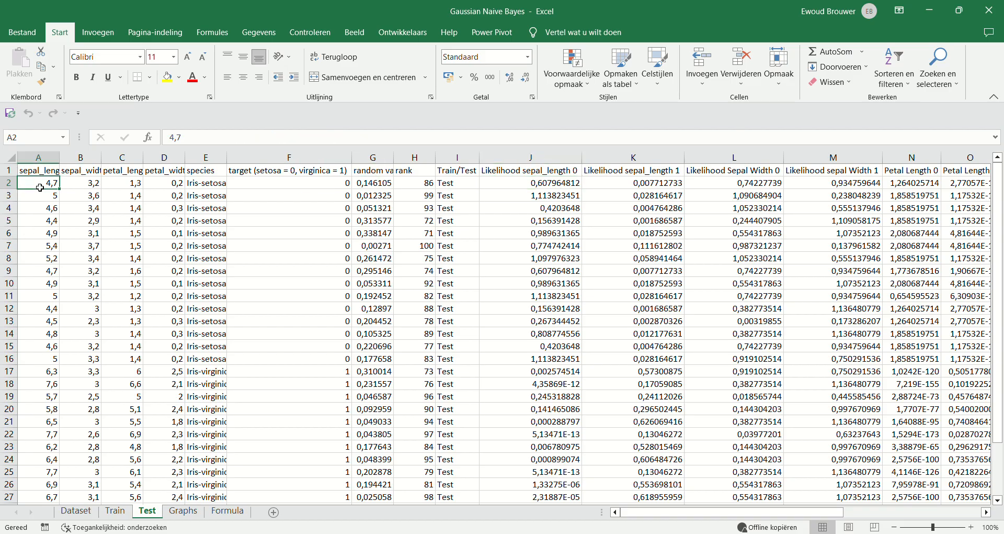
pyautogui.click(547, 185)
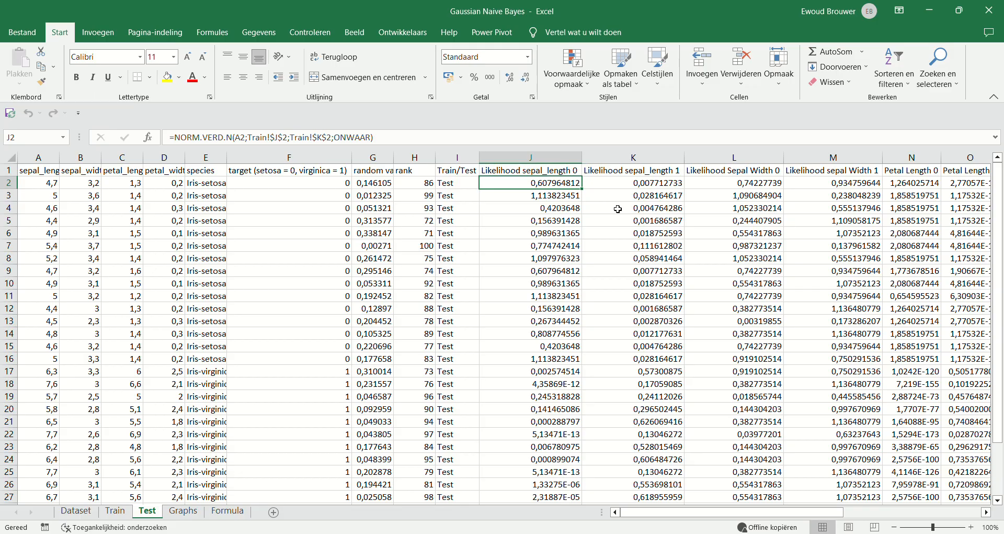
pyautogui.press('Right')
pyautogui.moveTo(40, 188); pyautogui.dragTo(263, 186)
pyautogui.click(209, 208)
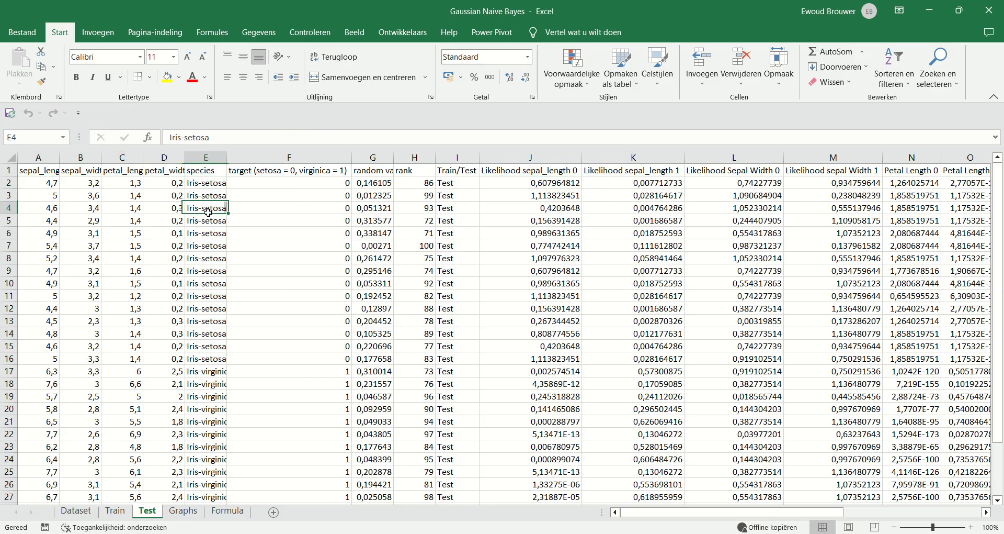
pyautogui.moveTo(39, 183); pyautogui.dragTo(220, 183)
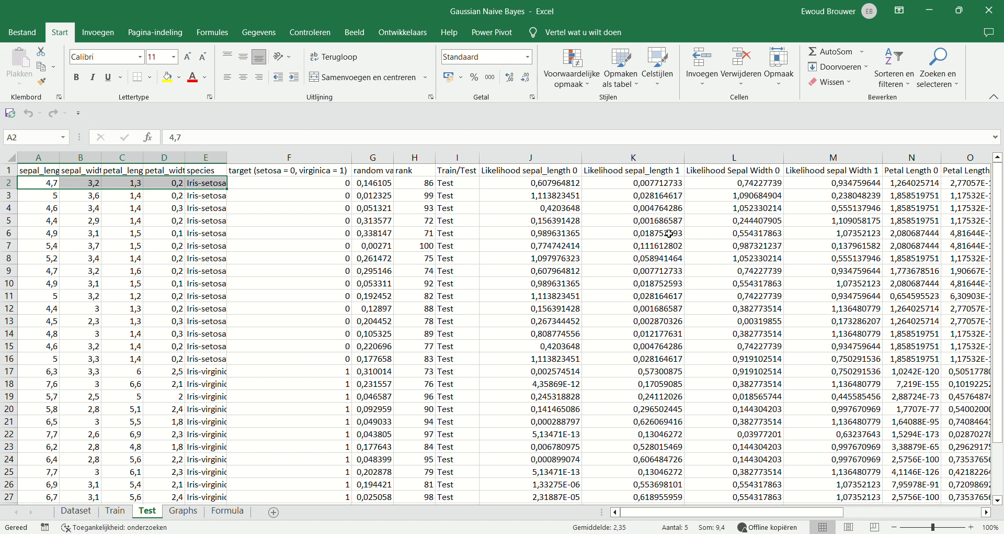
pyautogui.click(627, 187)
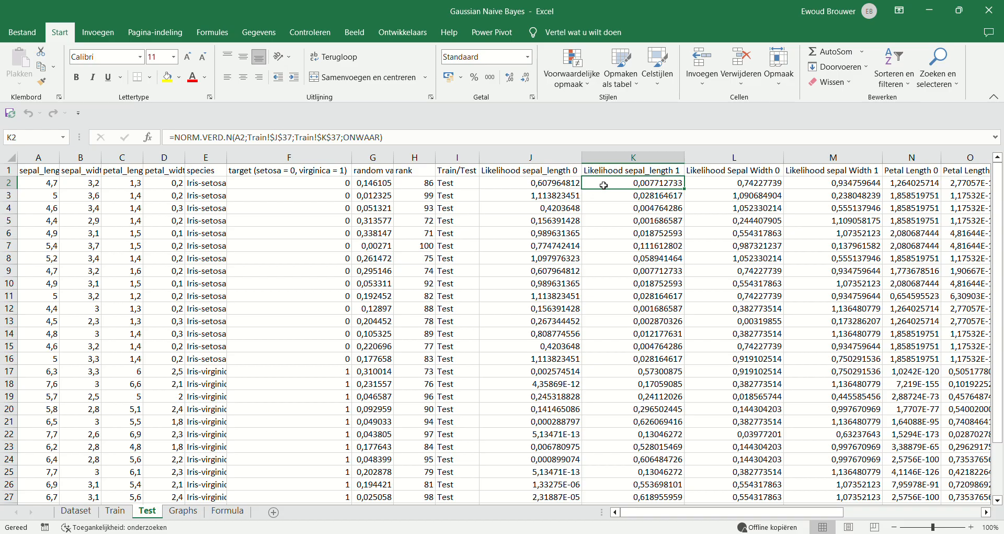
pyautogui.click(566, 183)
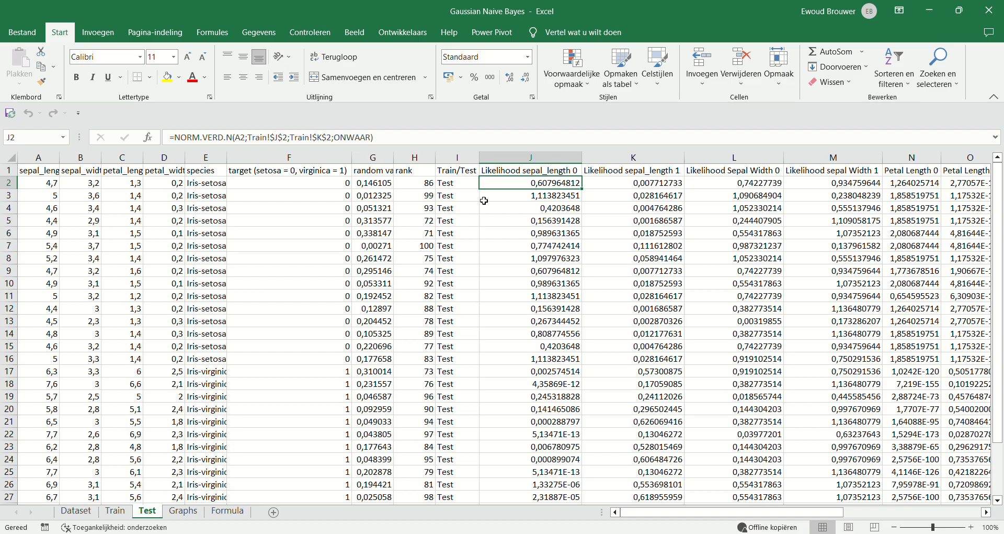
# - Review the Test sheet's likelihood column headers for both classes, from sepal length through Petal Width 0
pyautogui.scroll(-2, 484, 201)
pyautogui.scroll(3, 538, 298)
pyautogui.hscroll(4, 602, 191)
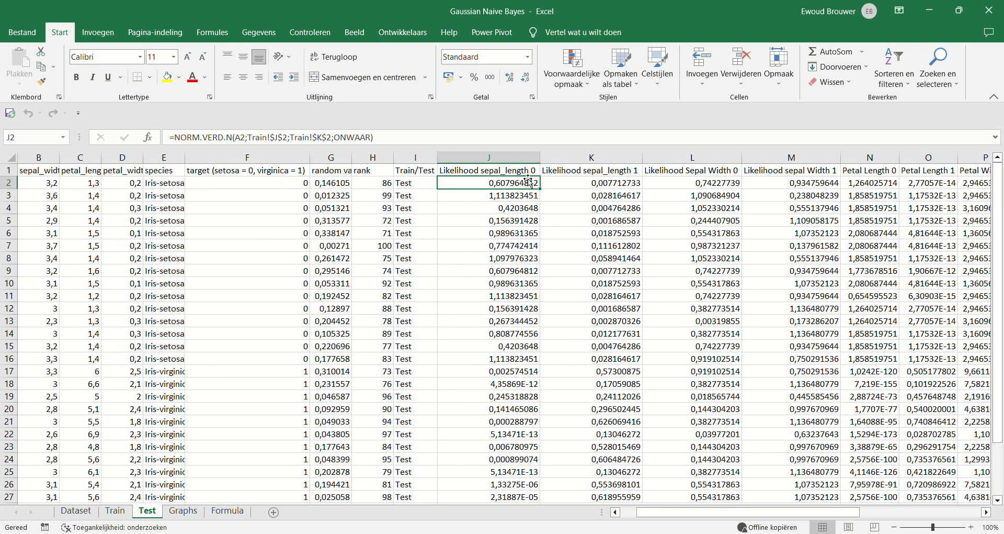
pyautogui.click(593, 173)
pyautogui.hscroll(2, 617, 183)
pyautogui.press('Right')
pyautogui.press('Right')
pyautogui.click(696, 175)
pyautogui.hscroll(3, 654, 256)
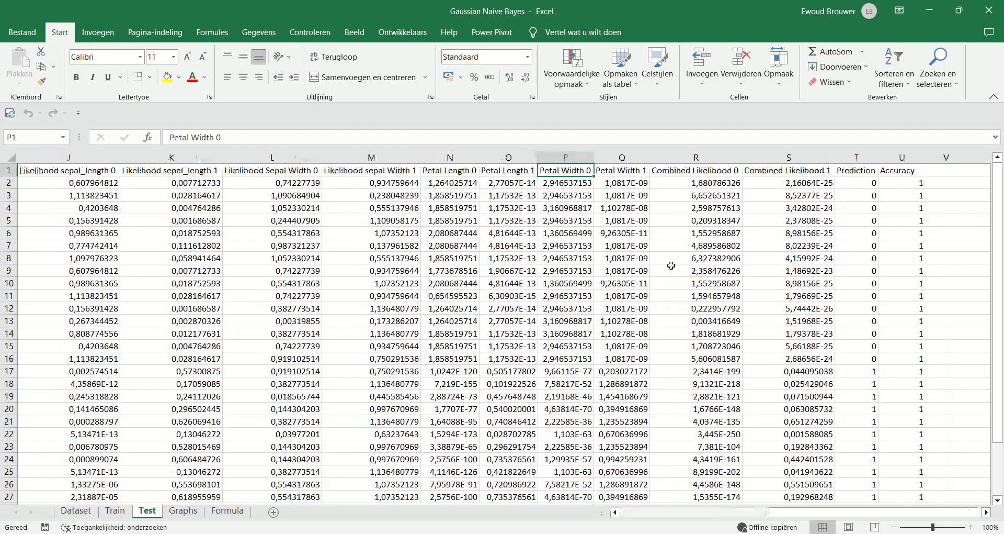
# - Examine the Combined Likelihood 0 and 1 columns and inspect the product formula in R2
pyautogui.click(671, 264)
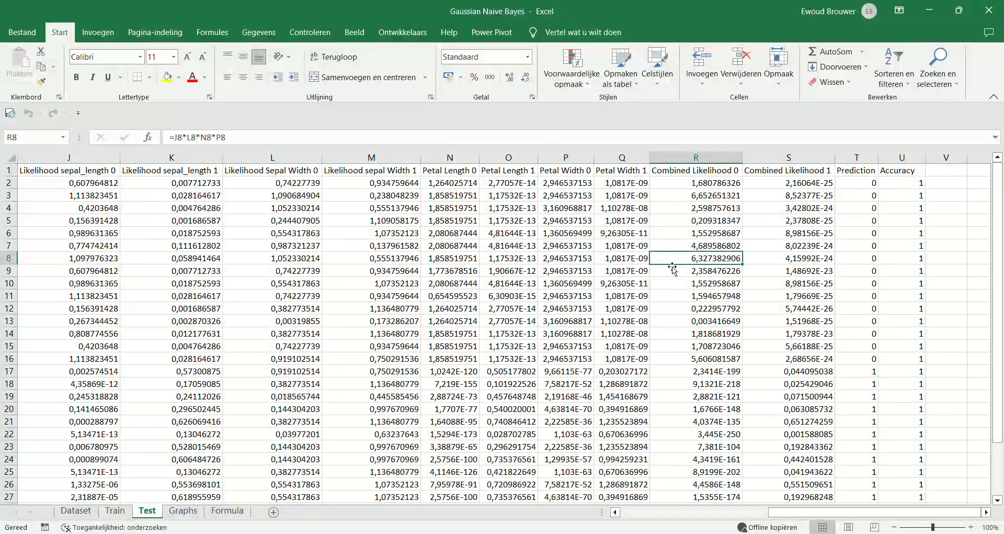
pyautogui.click(697, 234)
pyautogui.click(727, 173)
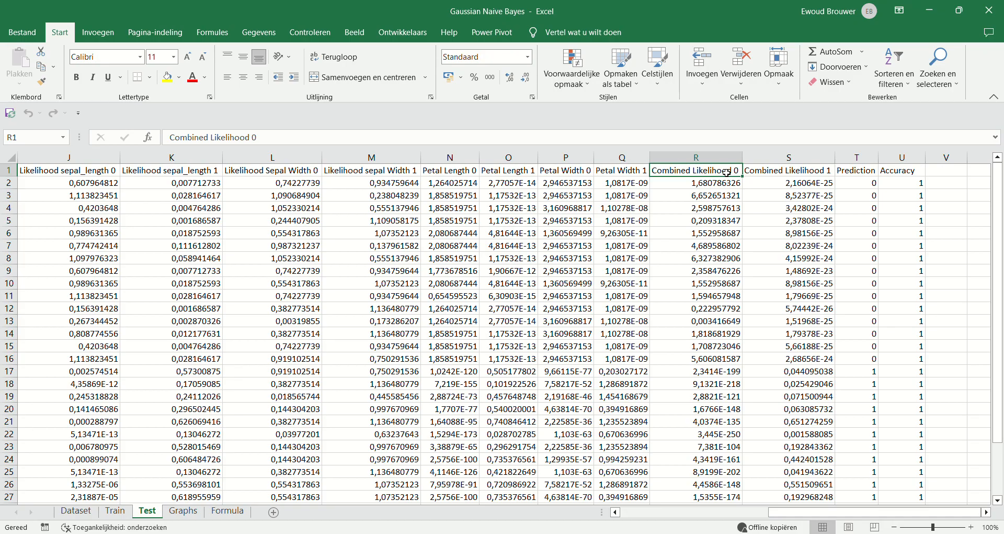
pyautogui.press('Right')
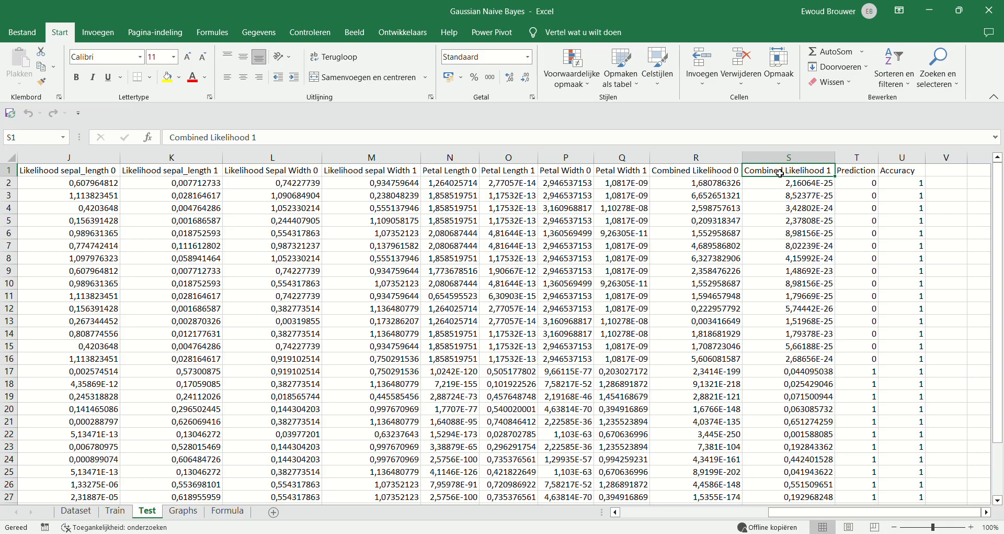
pyautogui.click(715, 186)
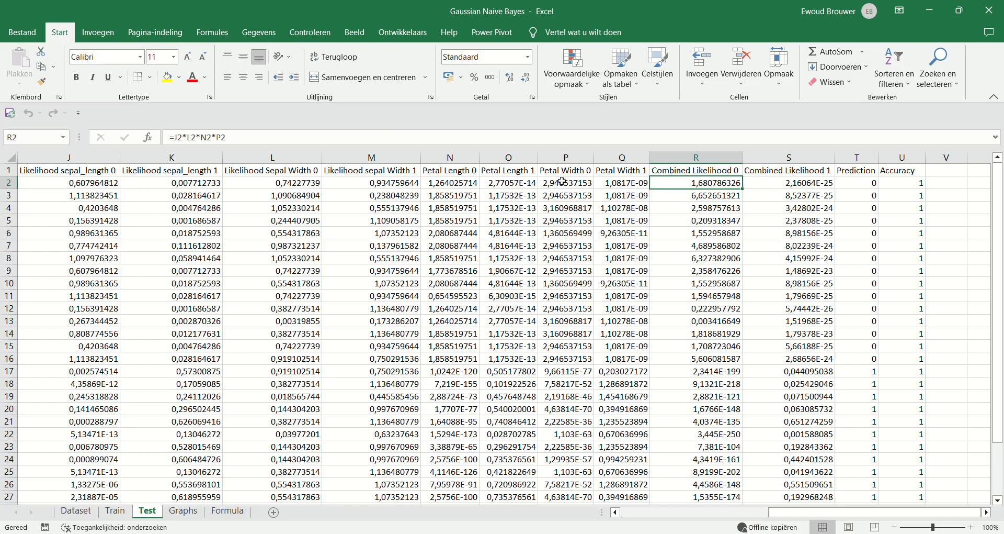
# - Inspect the Prediction formula in T2 and compare it with the Combined Likelihood 0 values in R2:R16
pyautogui.click(725, 225)
pyautogui.click(711, 187)
pyautogui.click(705, 210)
pyautogui.click(706, 187)
pyautogui.click(860, 188)
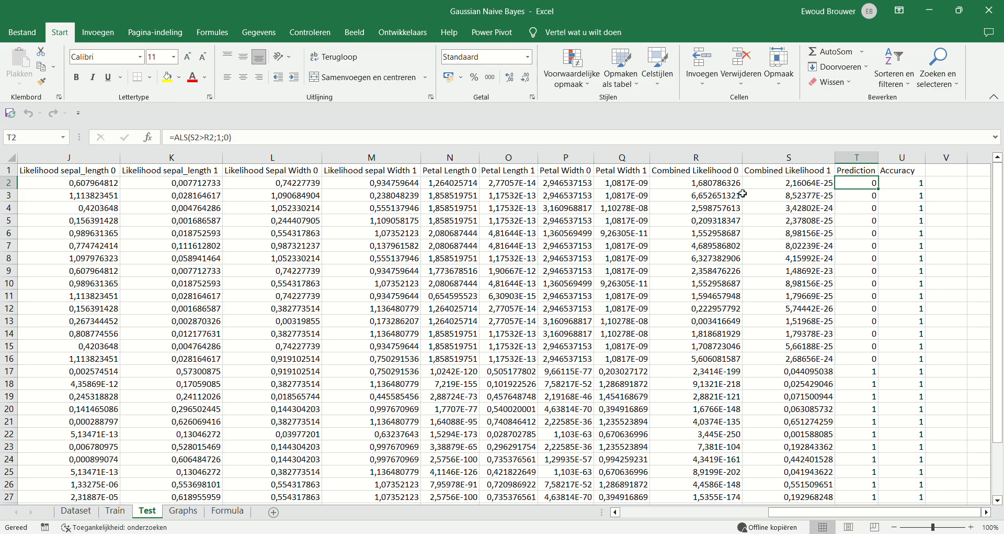
pyautogui.moveTo(732, 183); pyautogui.dragTo(727, 365)
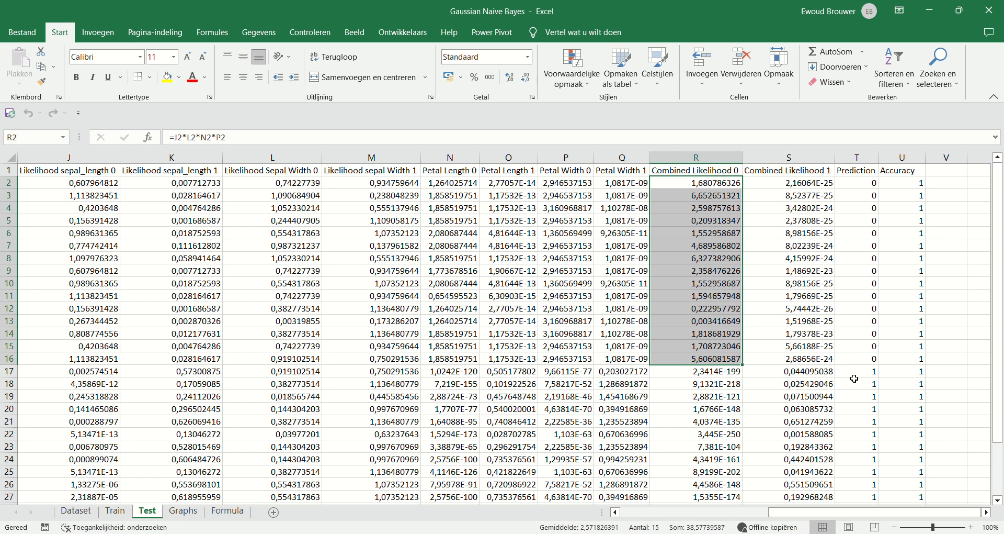
# - Inspect the Accuracy formula in U2 and compare the prediction in T17 with that flower's actual class
pyautogui.click(925, 211)
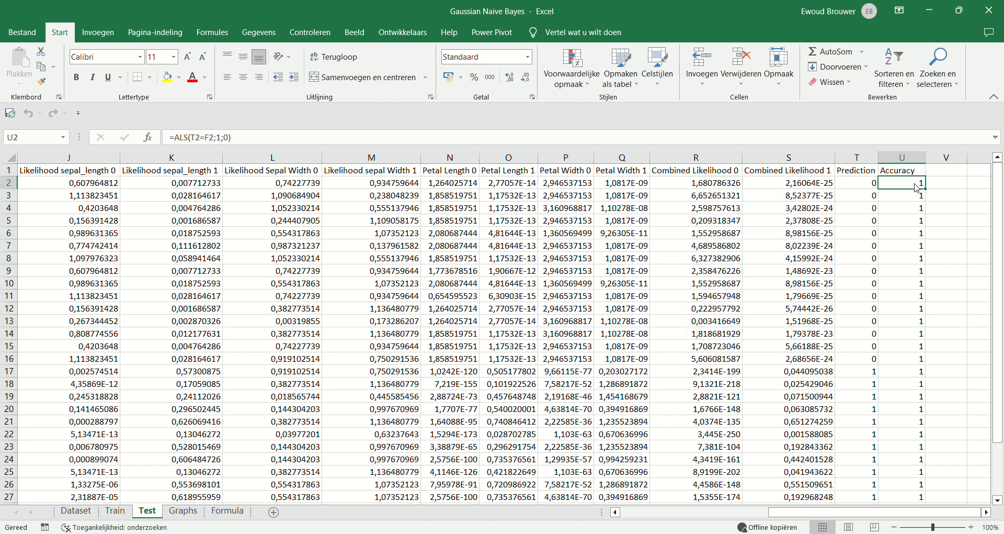
pyautogui.click(953, 209)
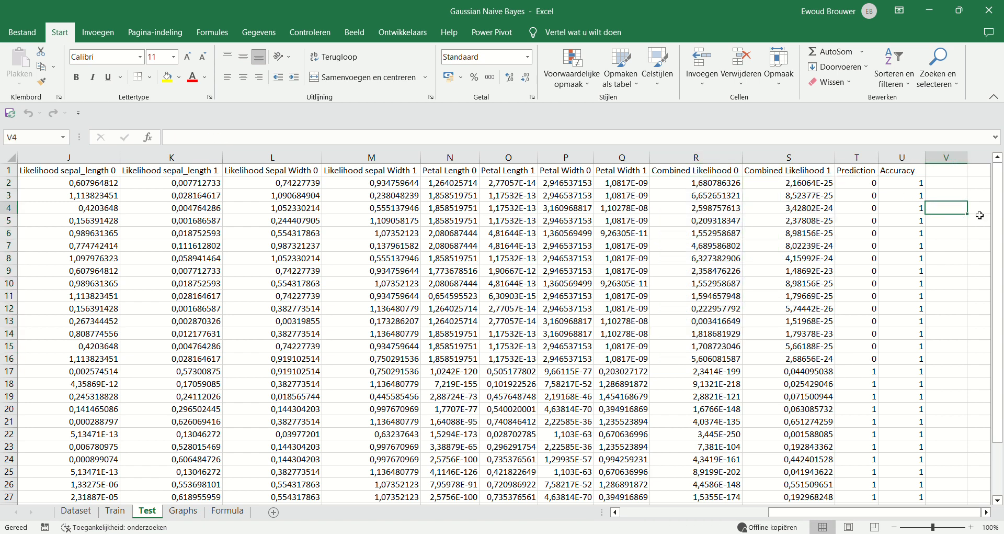
pyautogui.click(922, 184)
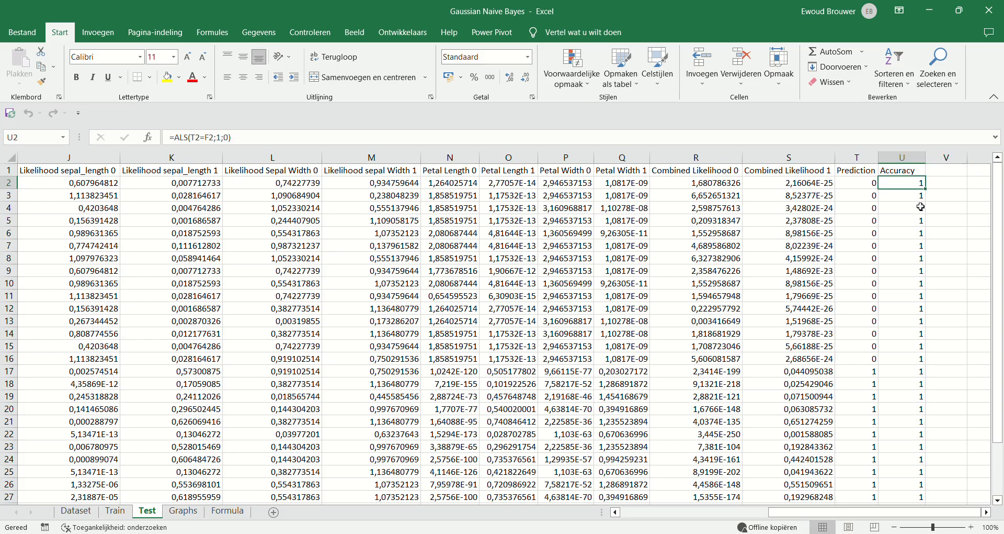
pyautogui.scroll(-2, 920, 305)
pyautogui.click(854, 326)
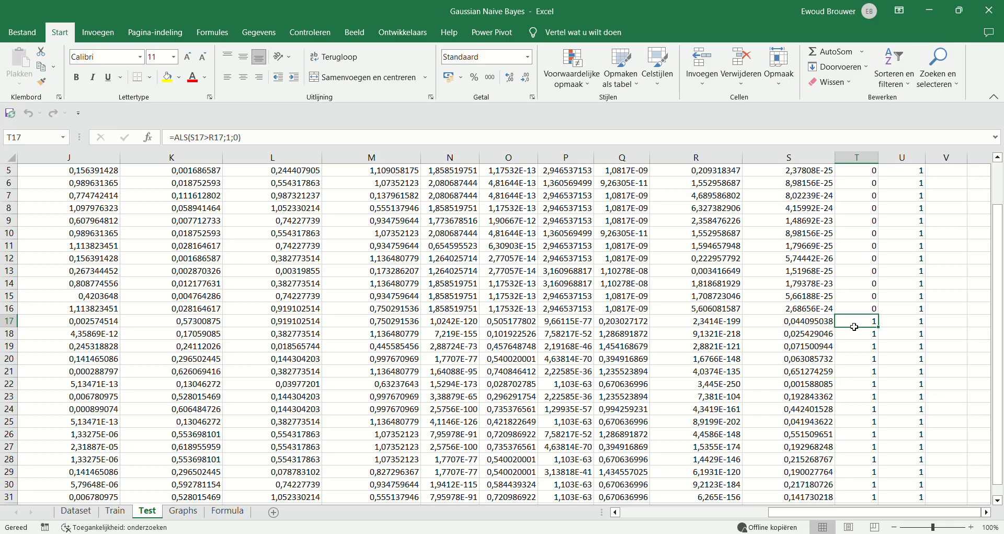
pyautogui.hscroll(-10, 854, 326)
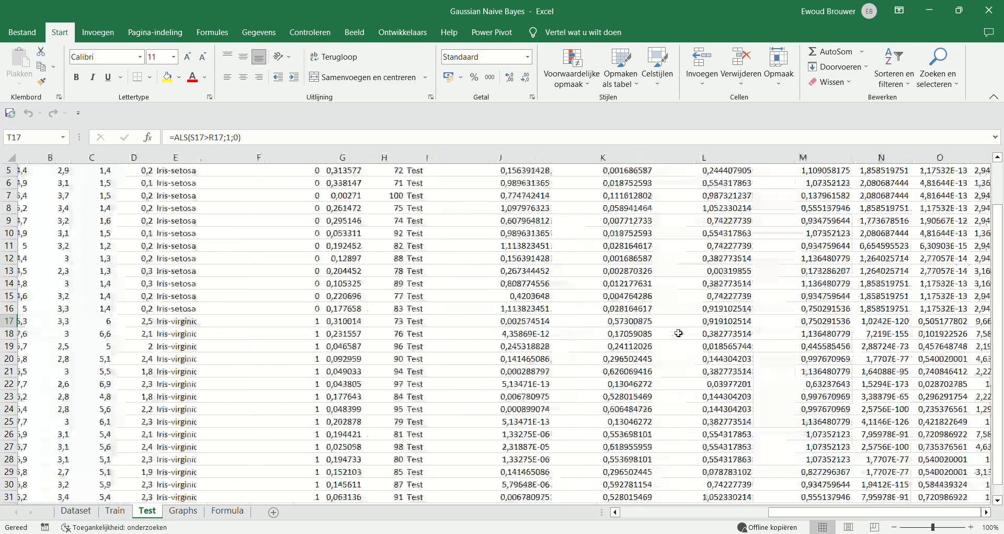
pyautogui.hscroll(10, 684, 357)
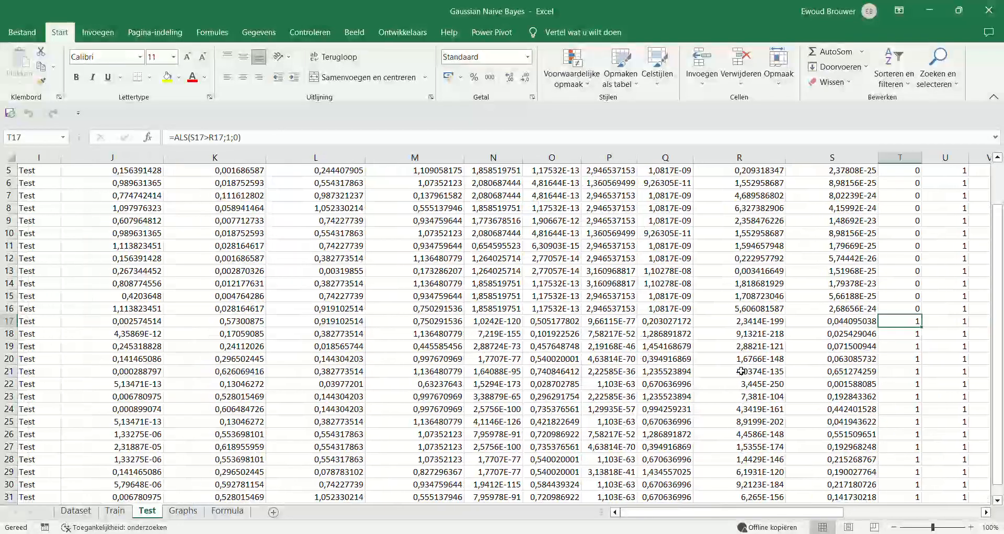
# - Review the combined likelihoods, predictions and accuracy flags down the Test sheet to the overall accuracy in U32
pyautogui.scroll(2, 684, 356)
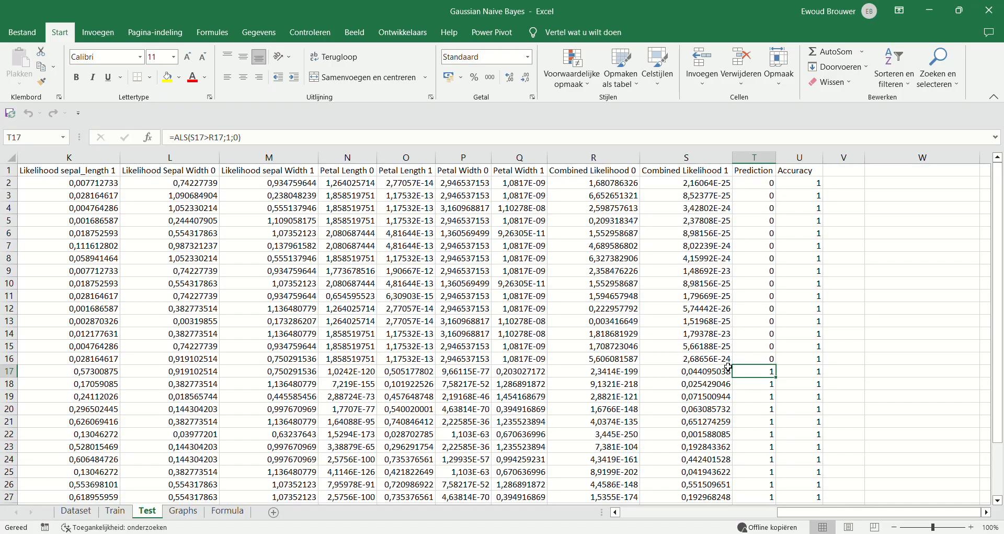
pyautogui.scroll(-1, 674, 379)
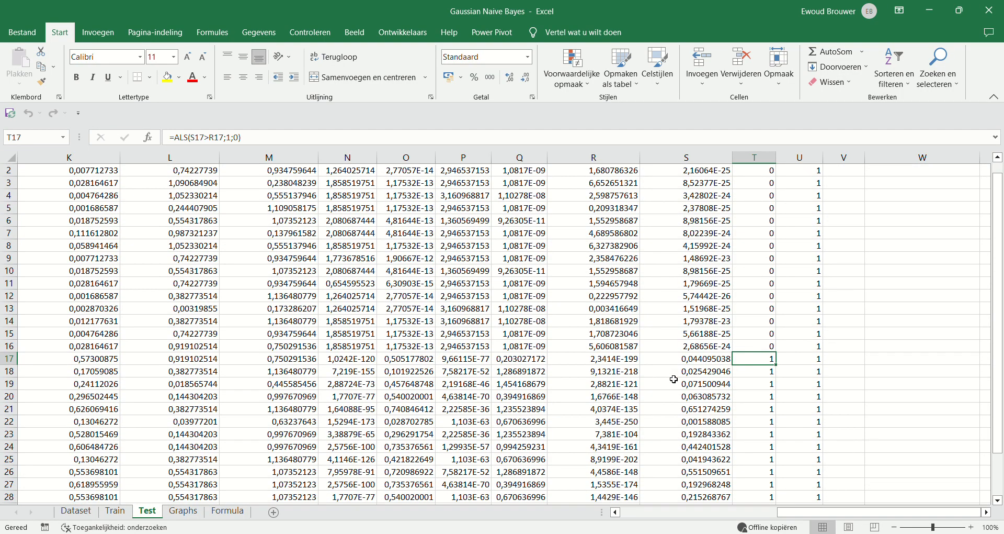
pyautogui.scroll(-1, 644, 398)
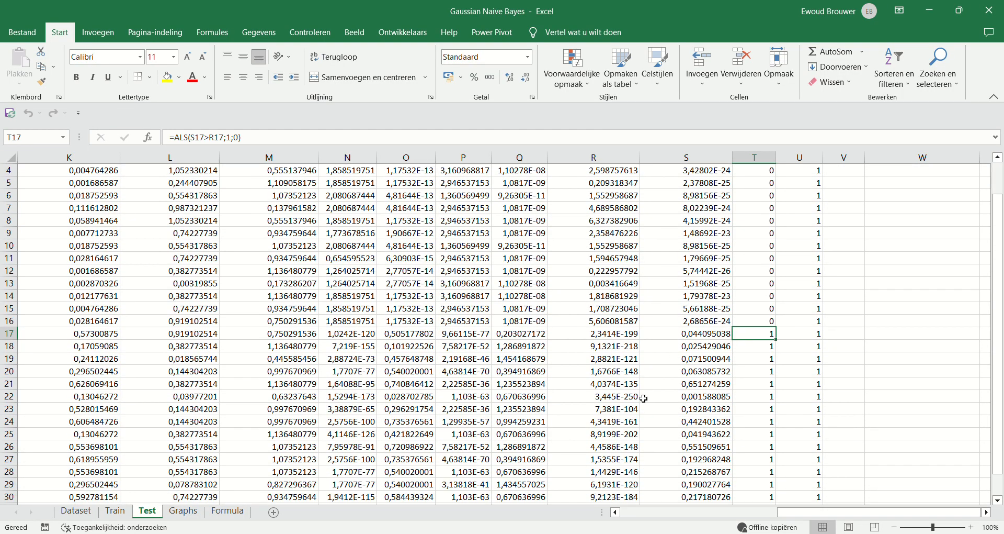
pyautogui.scroll(-1, 644, 398)
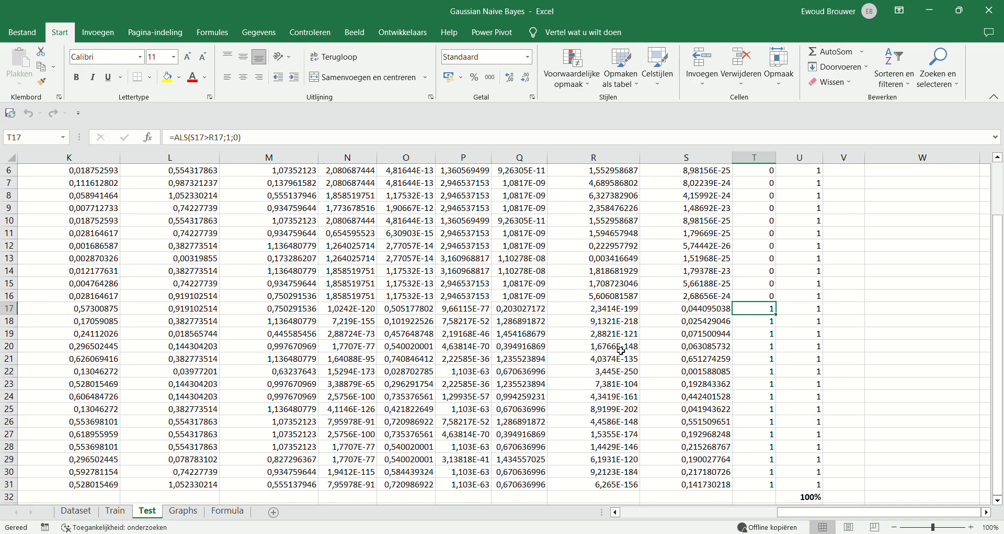
pyautogui.scroll(-2, 677, 420)
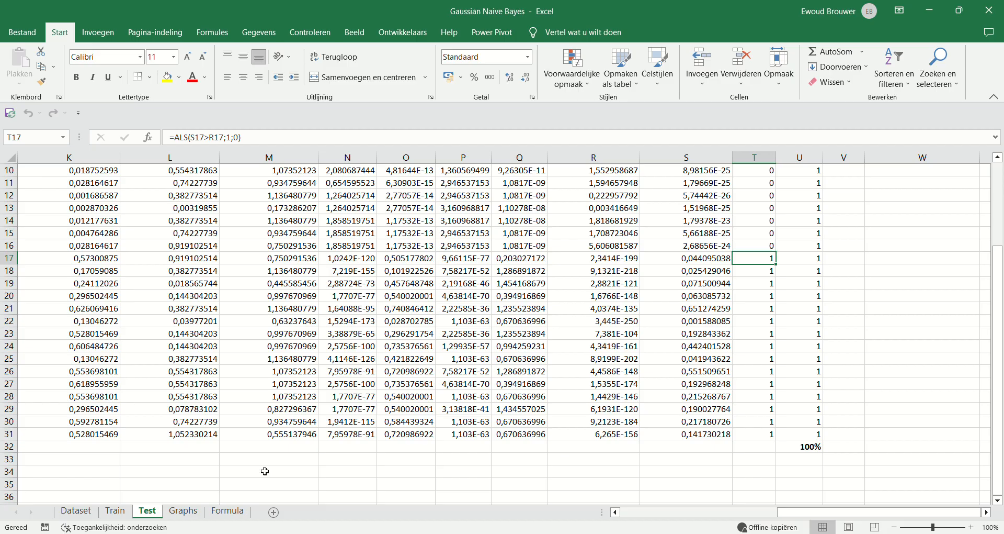
# - Compare the sepal length normal distribution chart on the Graphs sheet with the likelihood formula in M2 of the Test sheet
pyautogui.click(190, 516)
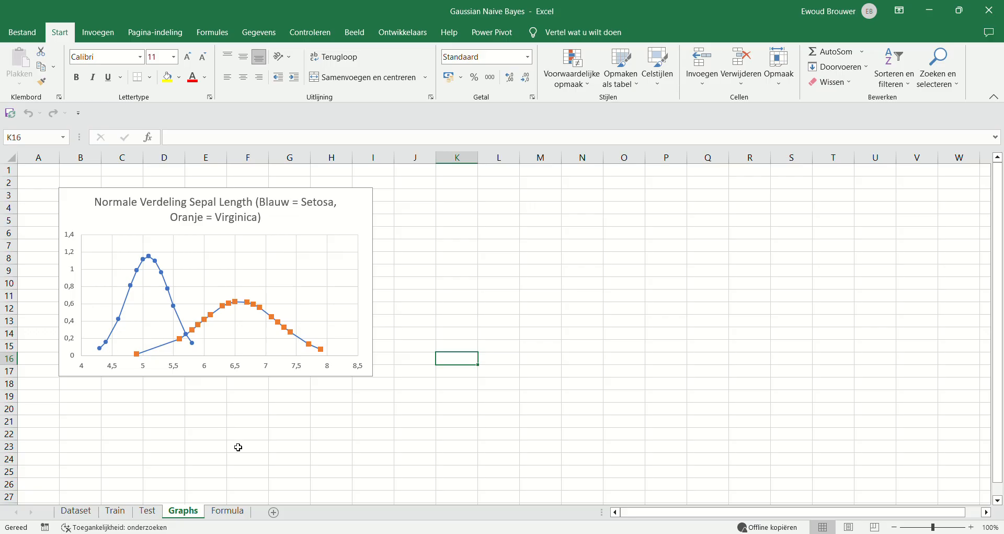
pyautogui.click(148, 510)
pyautogui.scroll(5, 307, 222)
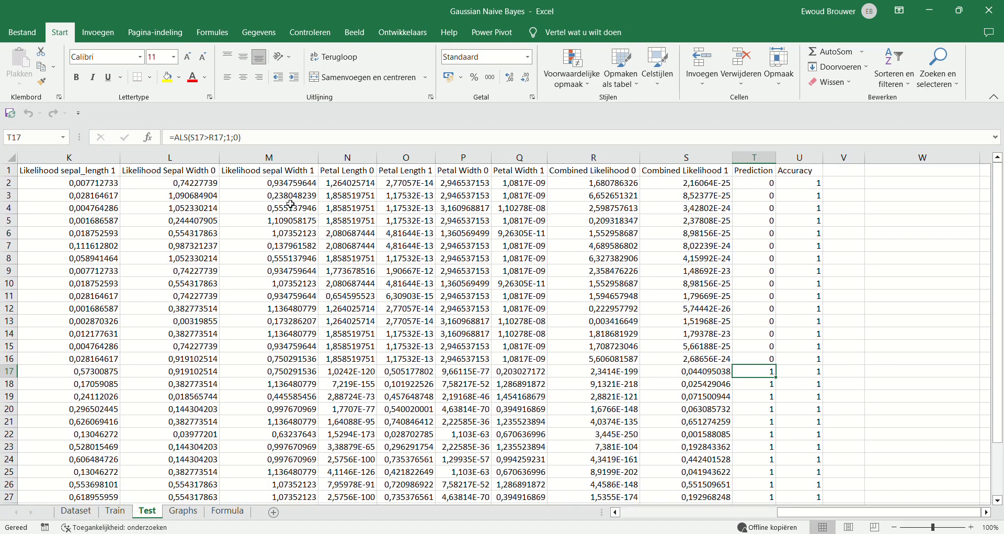
pyautogui.click(283, 185)
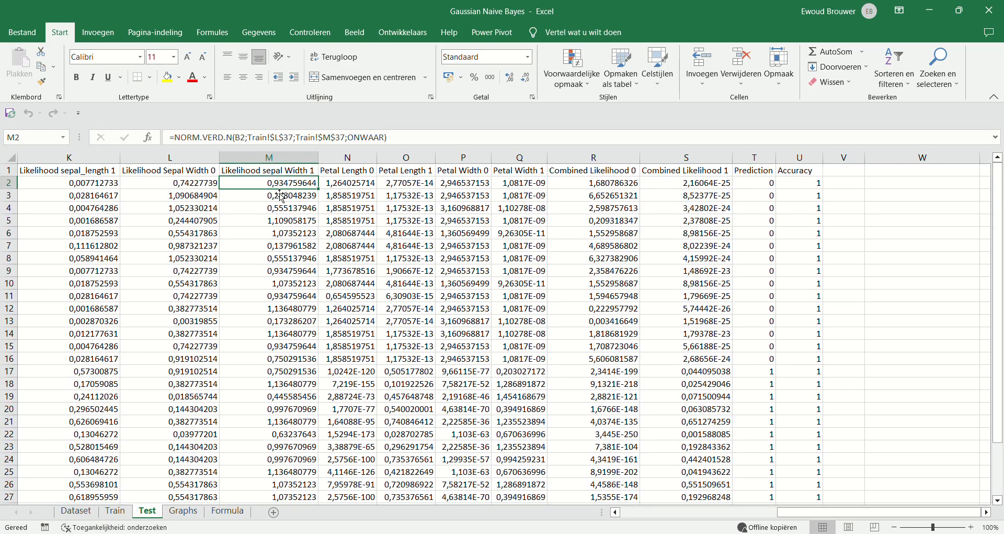
pyautogui.click(228, 511)
pyautogui.click(183, 511)
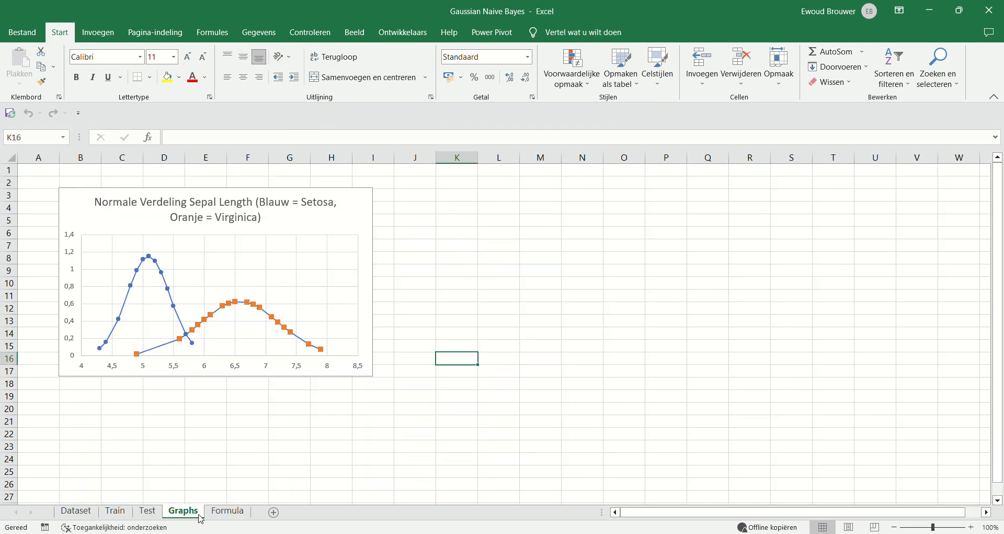